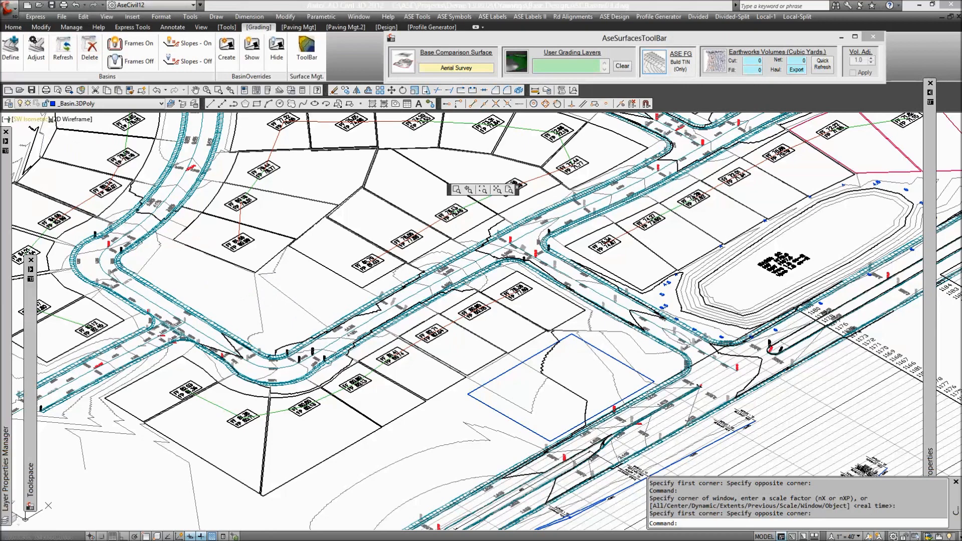
Restore the saved Basin Design plan view from the custom model views.
{"action": "left_click", "coordinate": [31, 118]}
{"action": "mouse_move", "coordinate": [76, 131]}
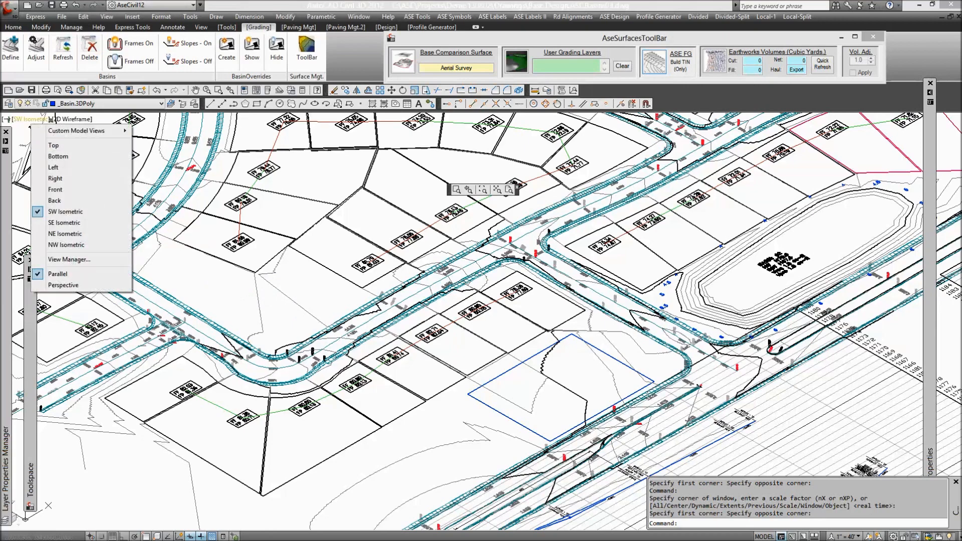
{"action": "left_click", "coordinate": [164, 142]}
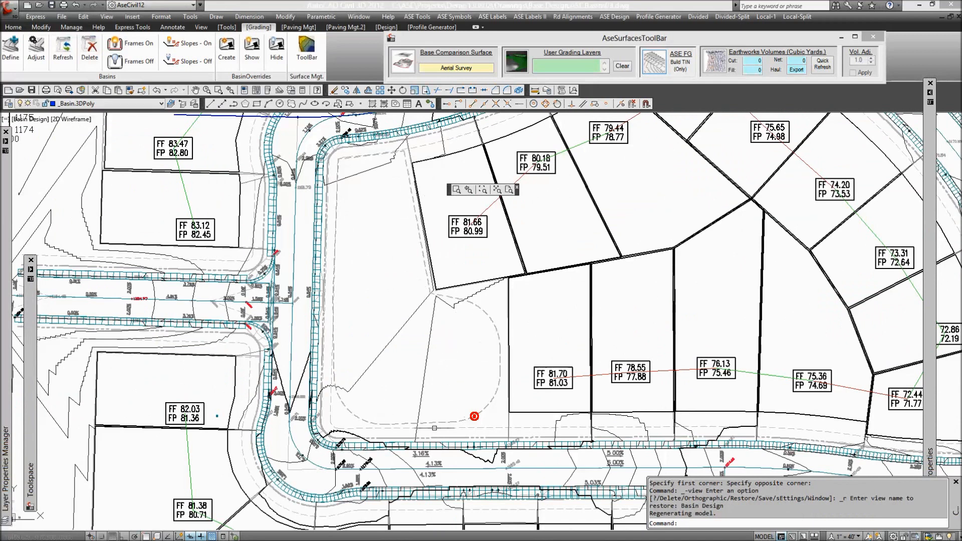
{"action": "type", "text": "e"}
Erase the two leftover basin objects in the open area with a window selection.
{"action": "key", "text": "Return"}
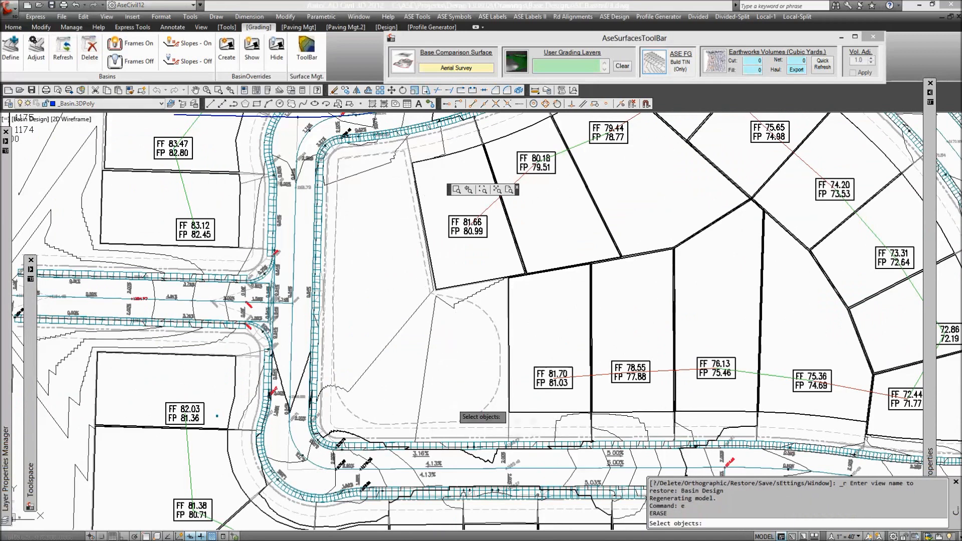
{"action": "left_click", "coordinate": [456, 404]}
{"action": "key", "text": "Return"}
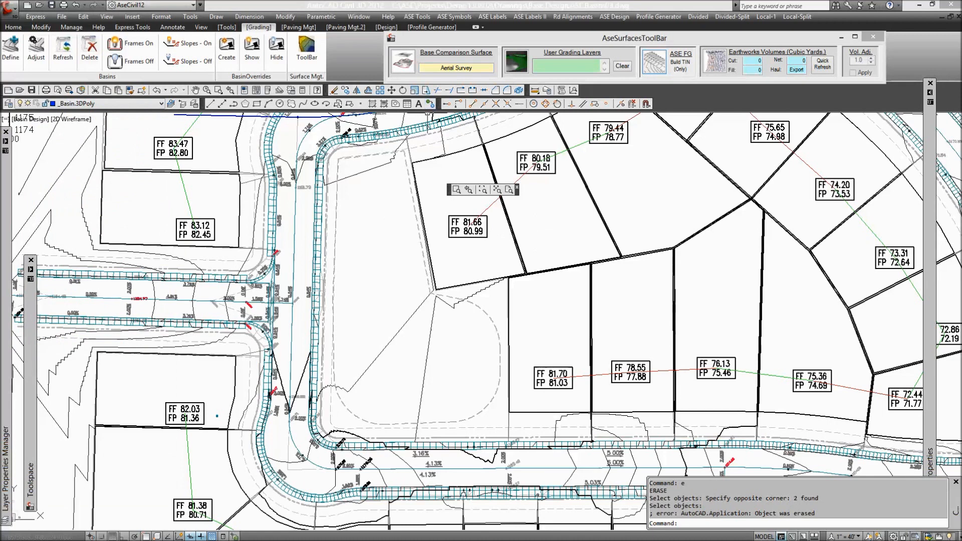
{"action": "left_click", "coordinate": [12, 27]}
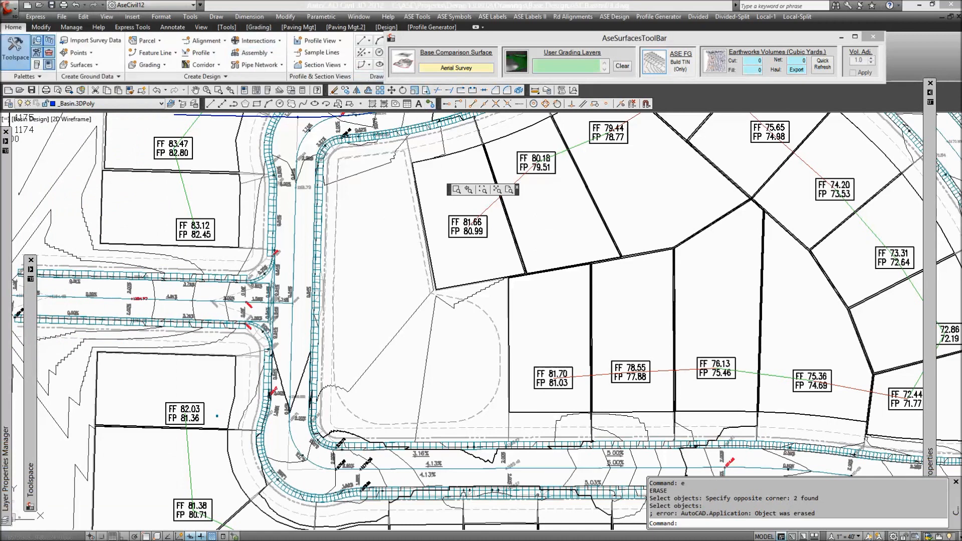
Start a polyline and trace the basin outline's top and left side through the open area.
{"action": "left_click", "coordinate": [376, 76]}
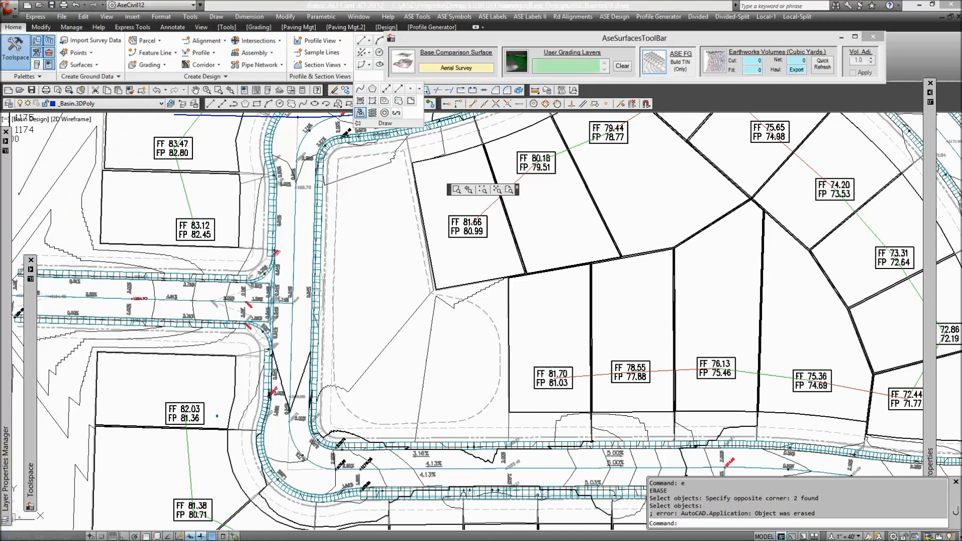
{"action": "left_click", "coordinate": [360, 112]}
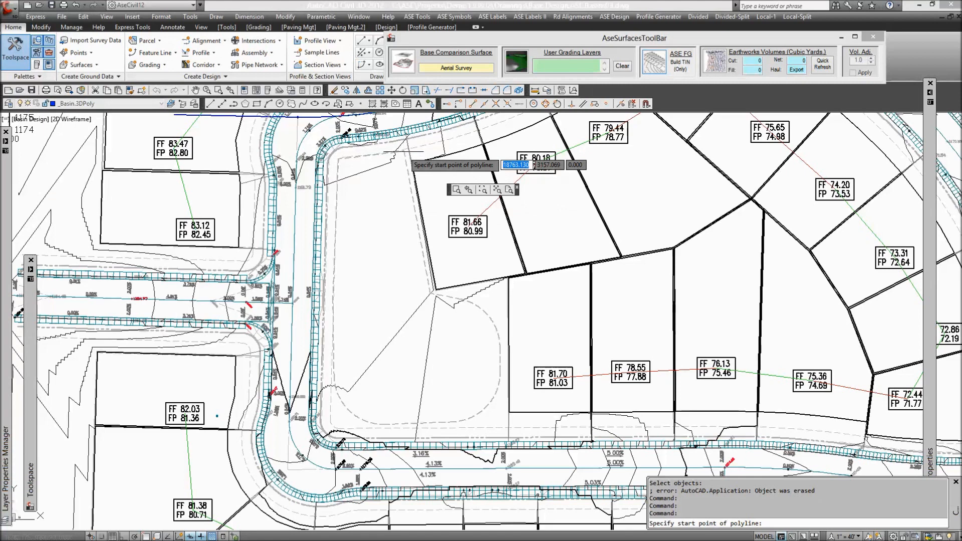
{"action": "left_click", "coordinate": [404, 153]}
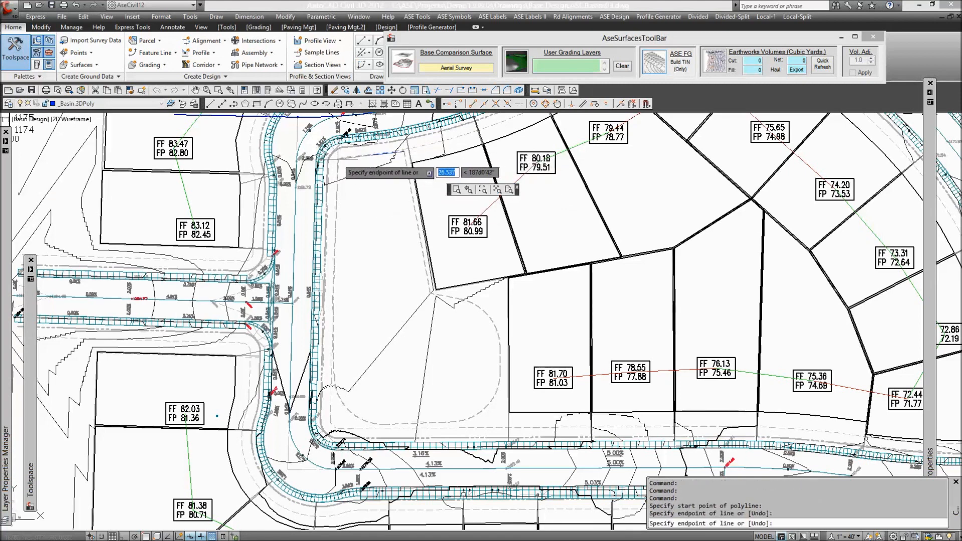
{"action": "left_click", "coordinate": [349, 174]}
{"action": "left_click", "coordinate": [336, 180]}
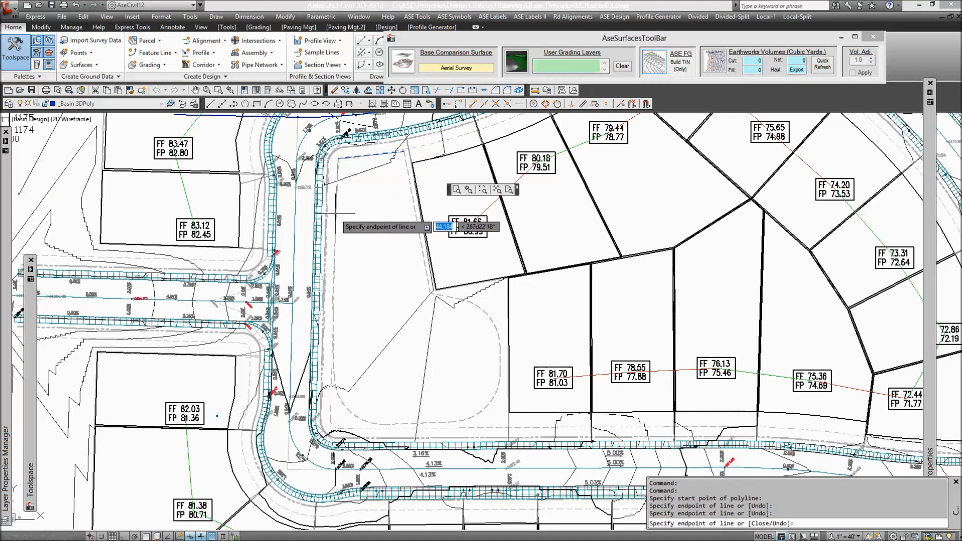
{"action": "left_click", "coordinate": [436, 227]}
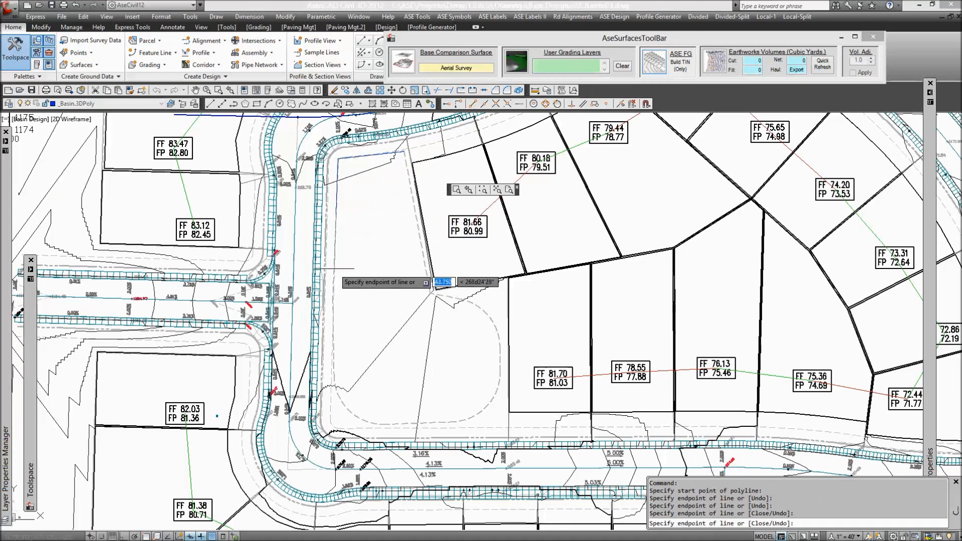
{"action": "left_click", "coordinate": [434, 287]}
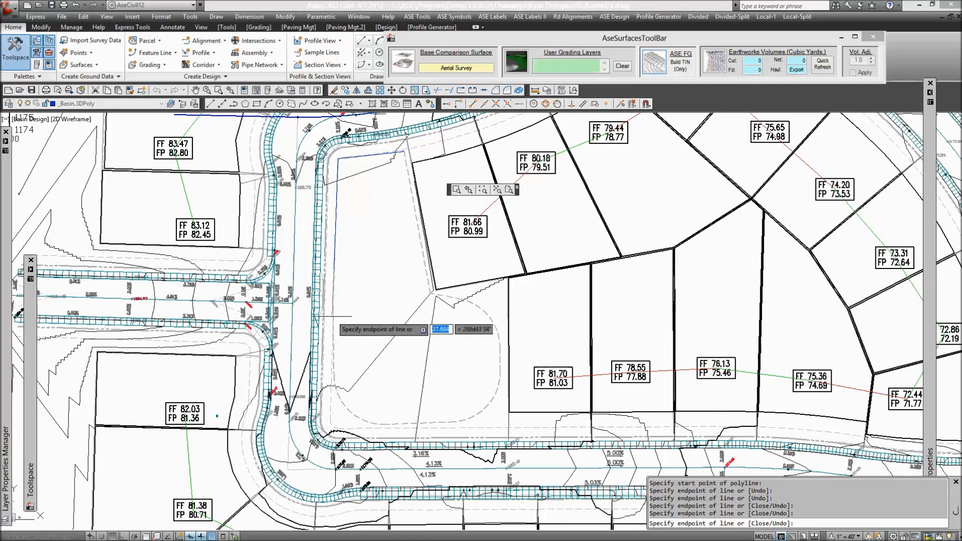
{"action": "left_click", "coordinate": [333, 325]}
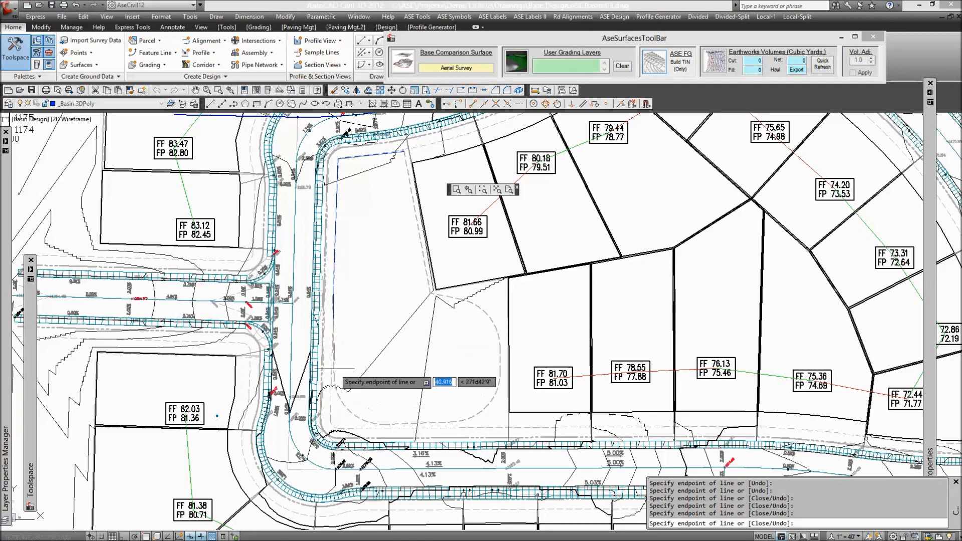
Continue the outline along the bottom and right side and close it back to its start.
{"action": "left_click", "coordinate": [331, 388]}
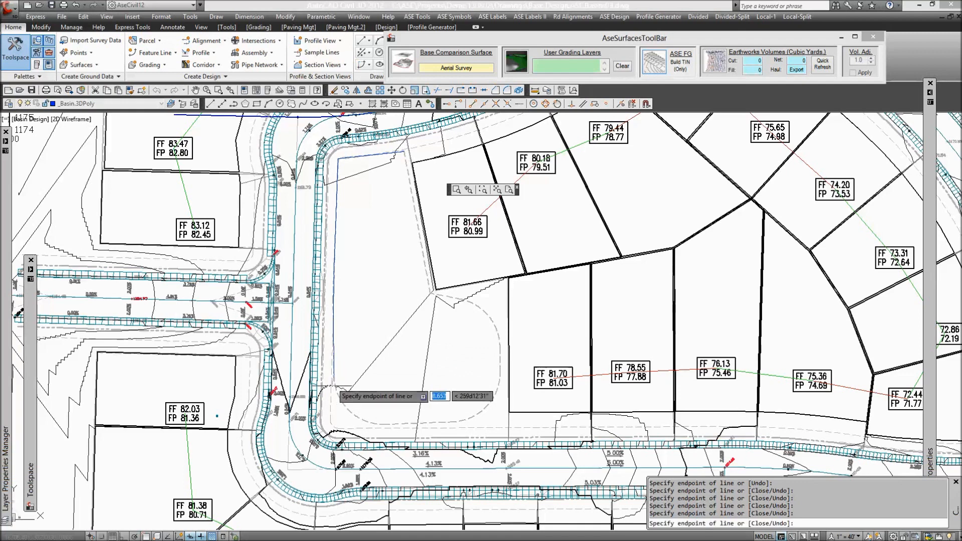
{"action": "left_click", "coordinate": [338, 392]}
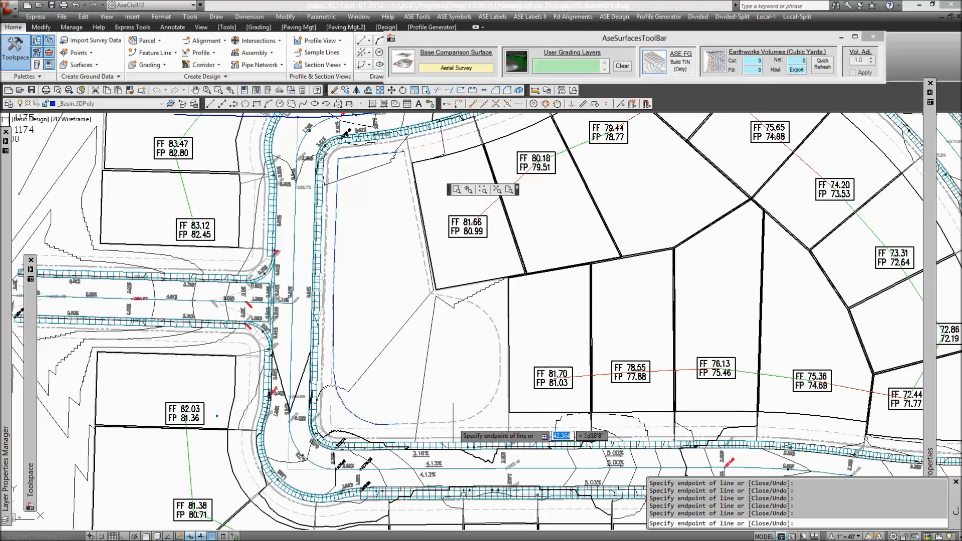
{"action": "left_click", "coordinate": [451, 420]}
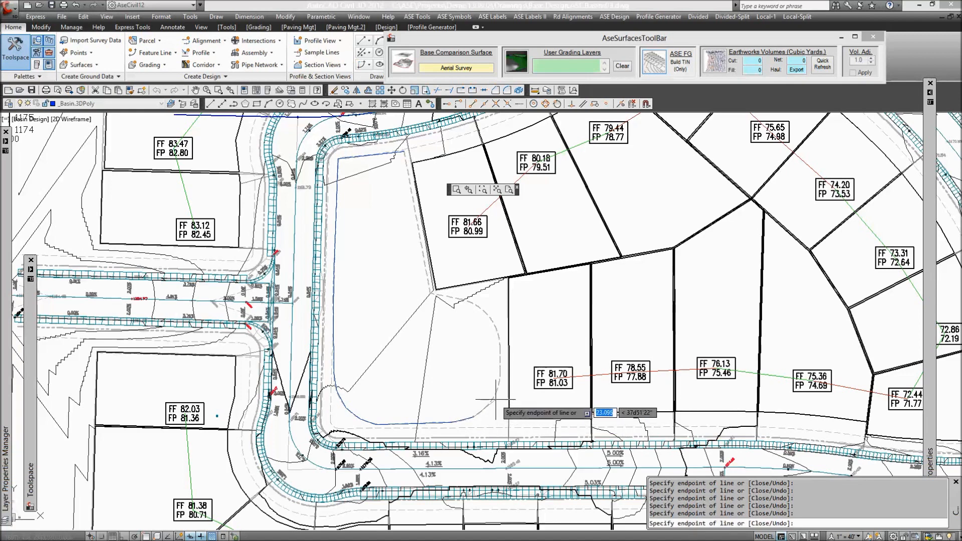
{"action": "left_click", "coordinate": [491, 410]}
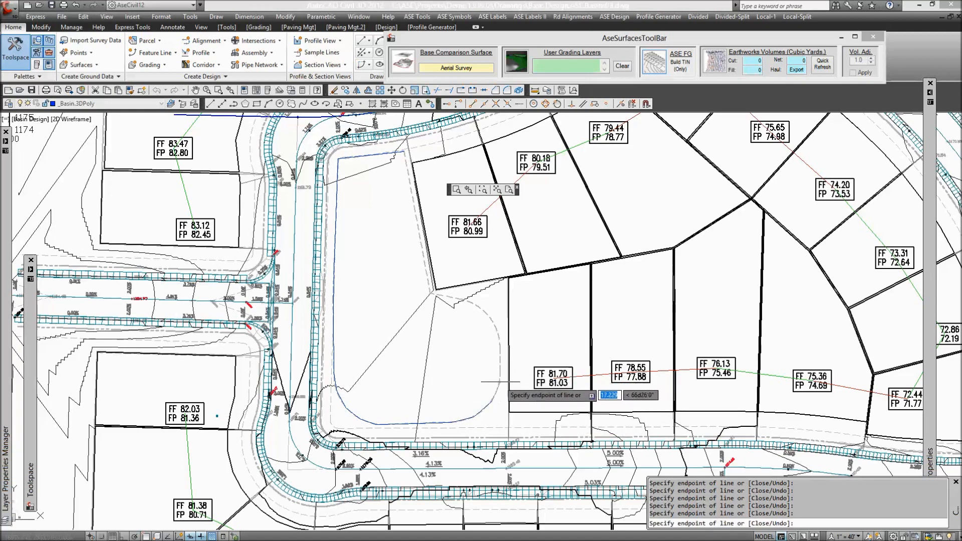
{"action": "left_click", "coordinate": [494, 325]}
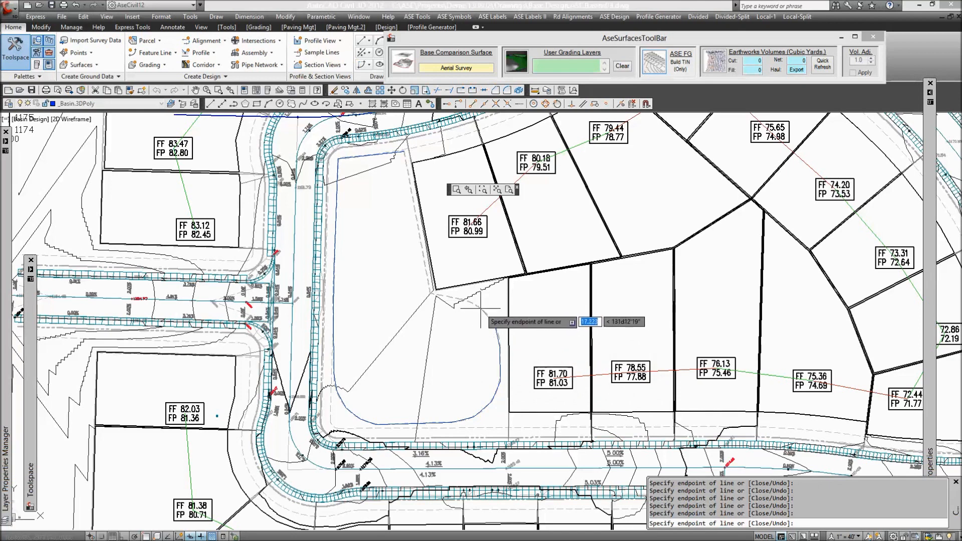
{"action": "left_click", "coordinate": [431, 295]}
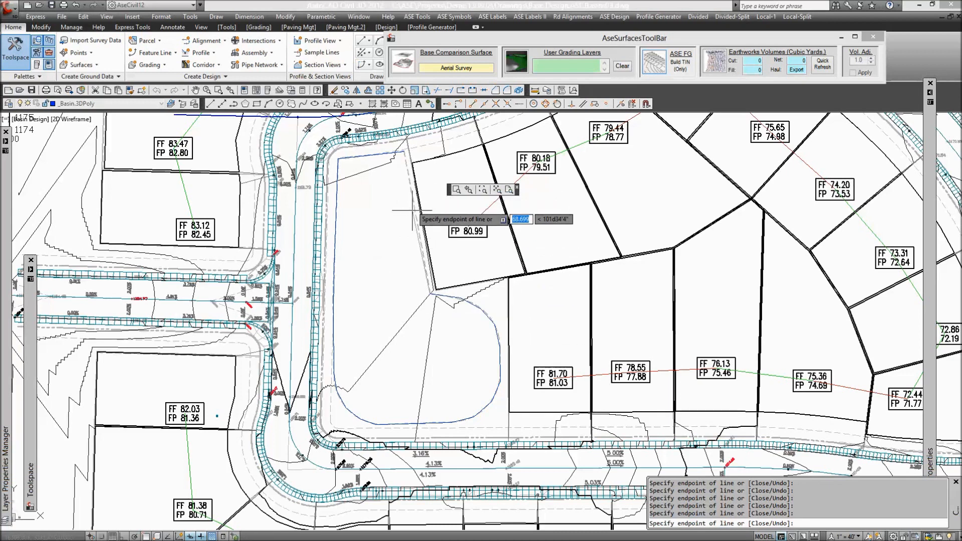
{"action": "key", "text": "Escape"}
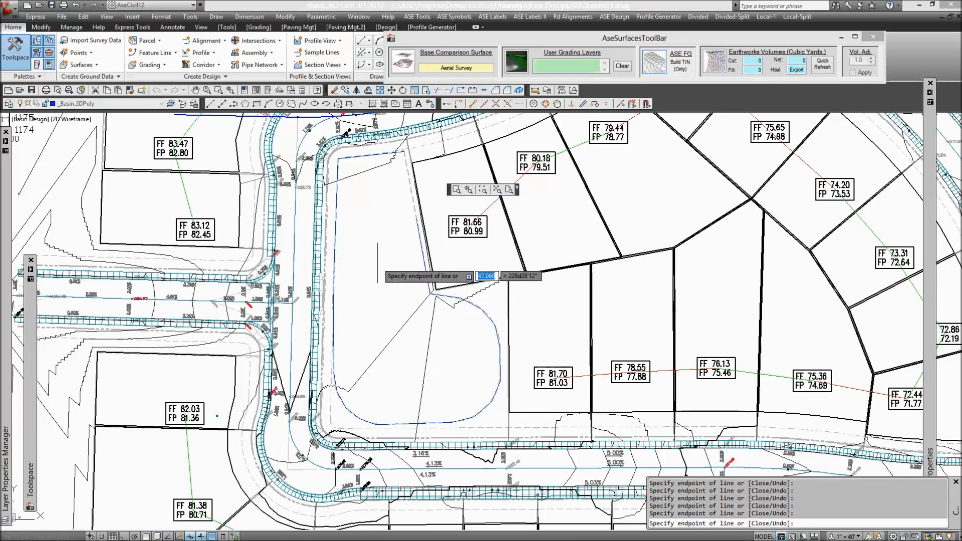
{"action": "type", "text": "c"}
{"action": "key", "text": "Return"}
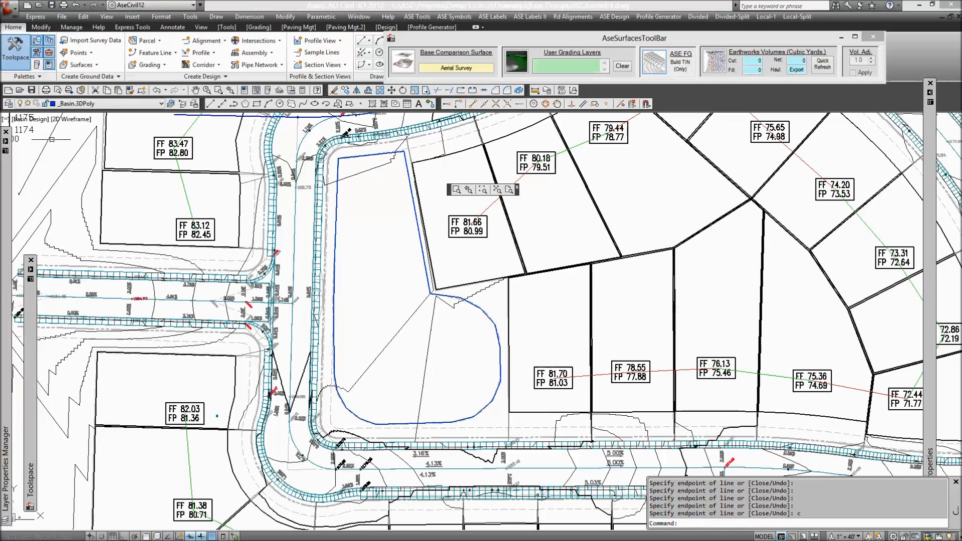
Switch to the SW Isometric viewpoint and zoom a window onto the basin and nearby lots.
{"action": "left_click", "coordinate": [34, 118]}
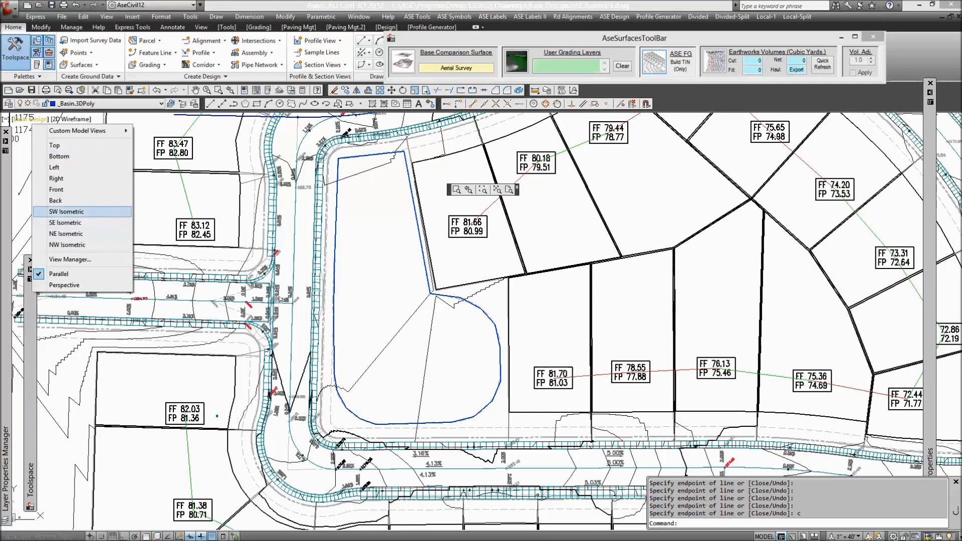
{"action": "left_click", "coordinate": [75, 211]}
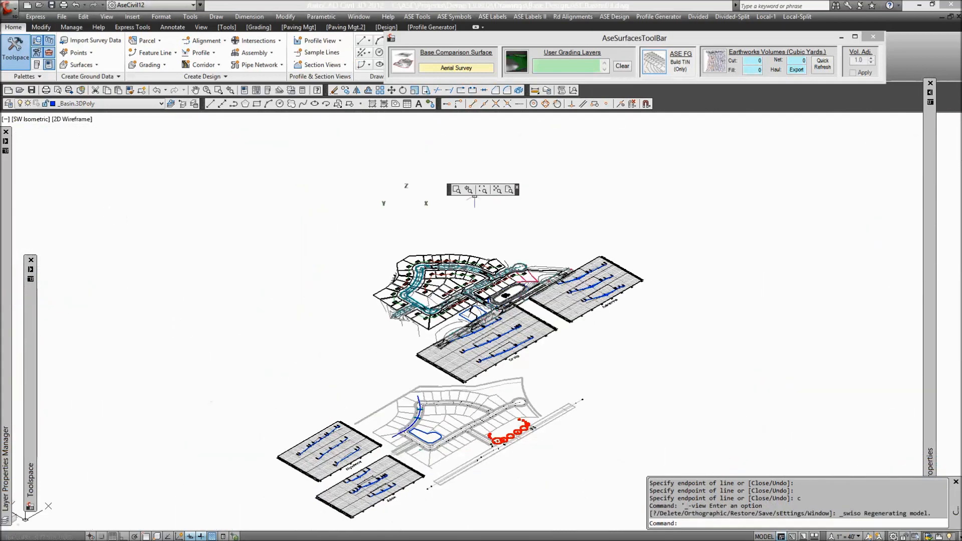
{"action": "left_click", "coordinate": [484, 189]}
{"action": "left_click", "coordinate": [364, 279]}
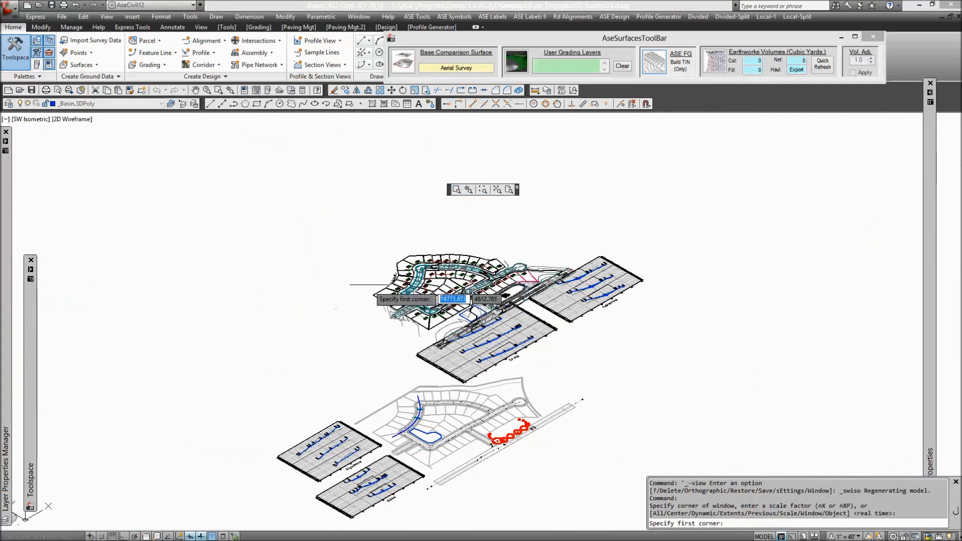
{"action": "left_click", "coordinate": [496, 451]}
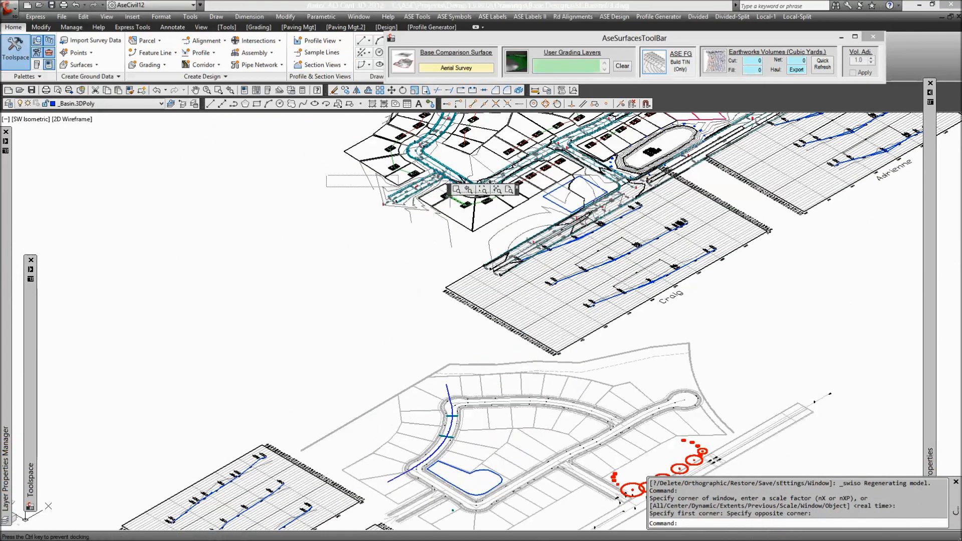
Check the basin outline polyline by selecting it, then move to the Grading basin tools.
{"action": "left_click_drag", "start_coordinate": [455, 189], "coordinate": [310, 183]}
{"action": "left_click", "coordinate": [480, 474]}
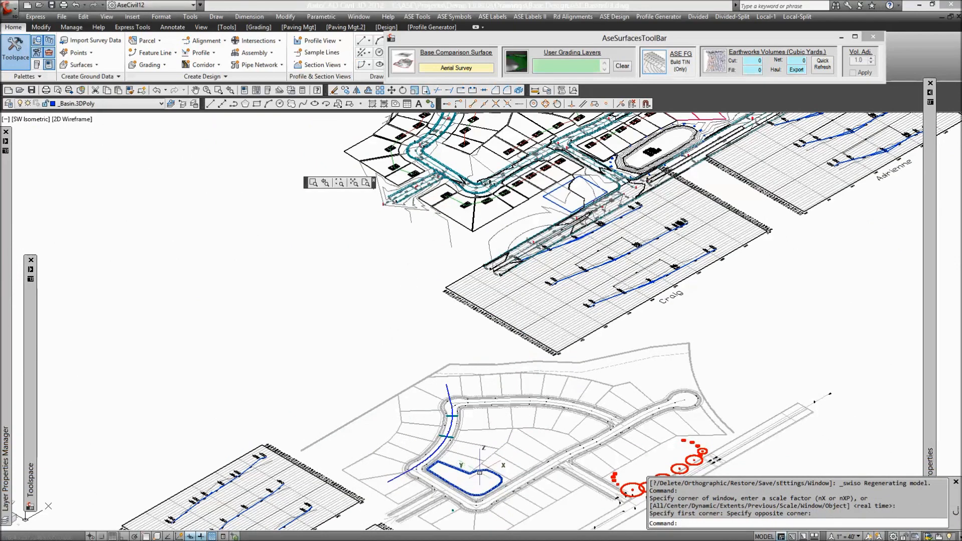
{"action": "key", "text": "Escape"}
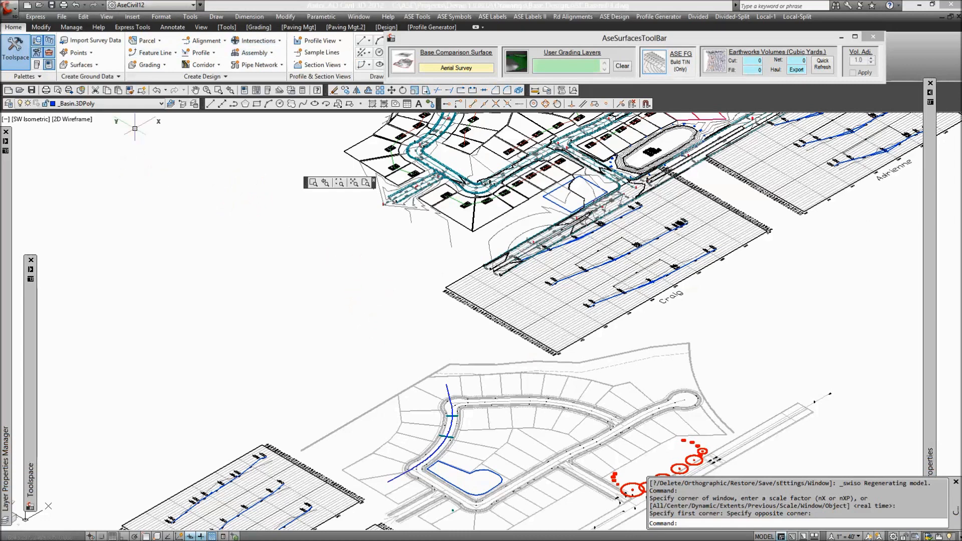
{"action": "left_click", "coordinate": [258, 28]}
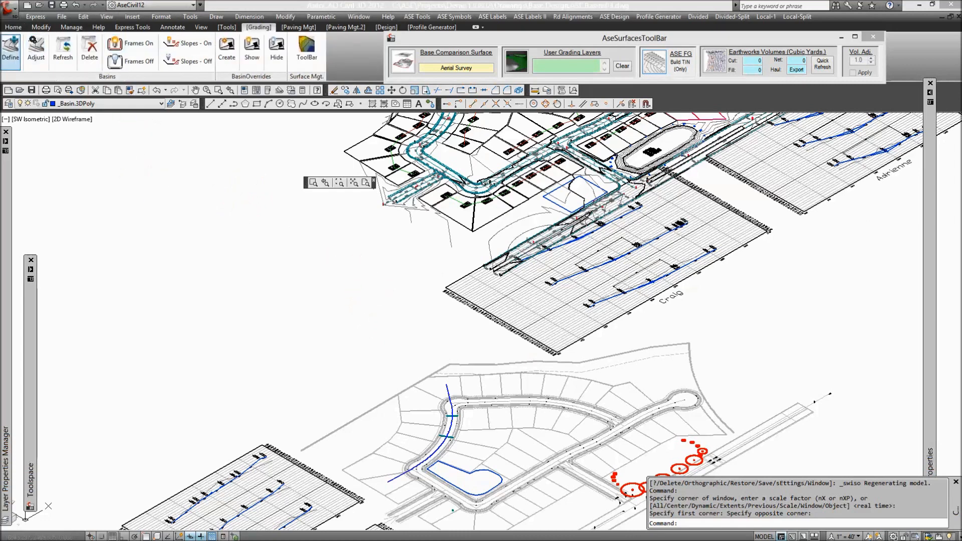
{"action": "left_click", "coordinate": [11, 51]}
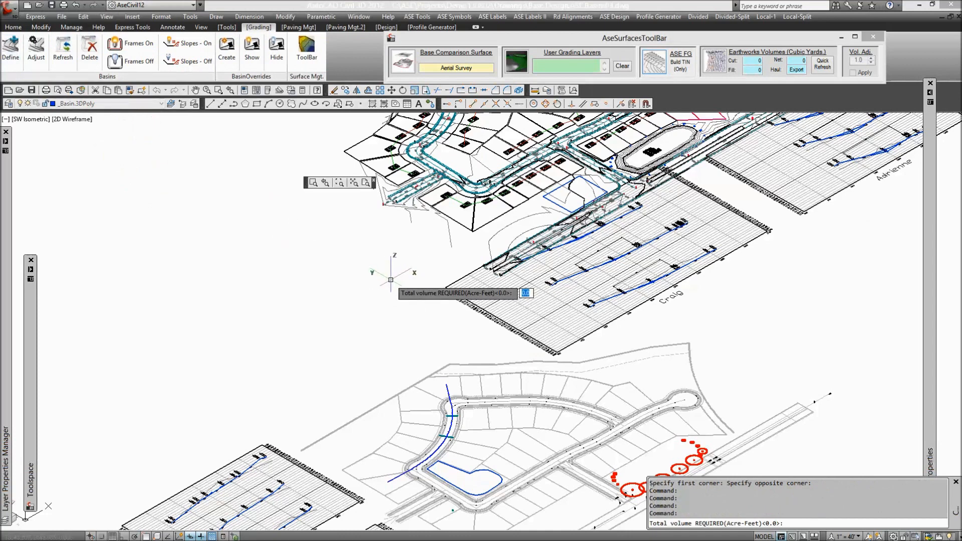
Define the basin with default volume, freeboard 1.0, max depth 3.0, bank slope 4.0 on the 3D polyline.
{"action": "key", "text": "Return"}
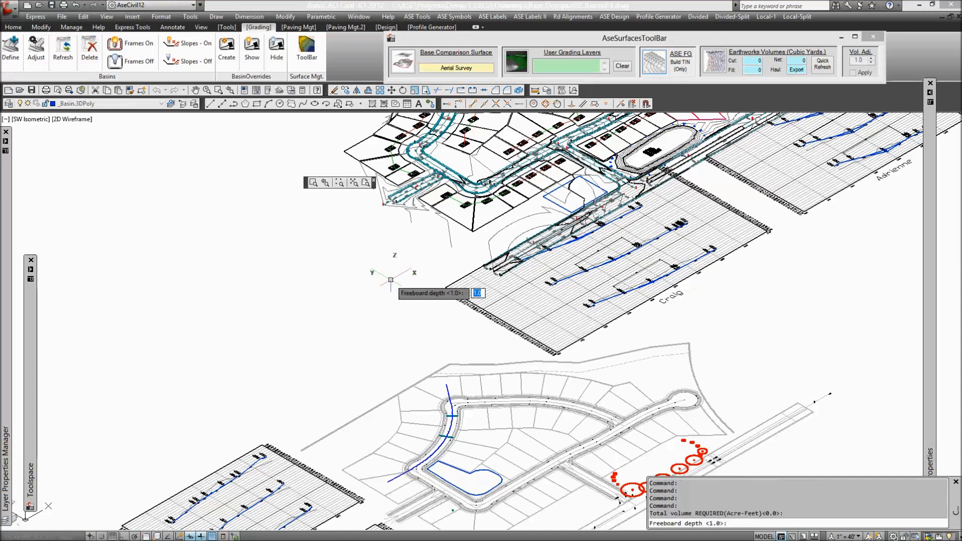
{"action": "key", "text": "Return"}
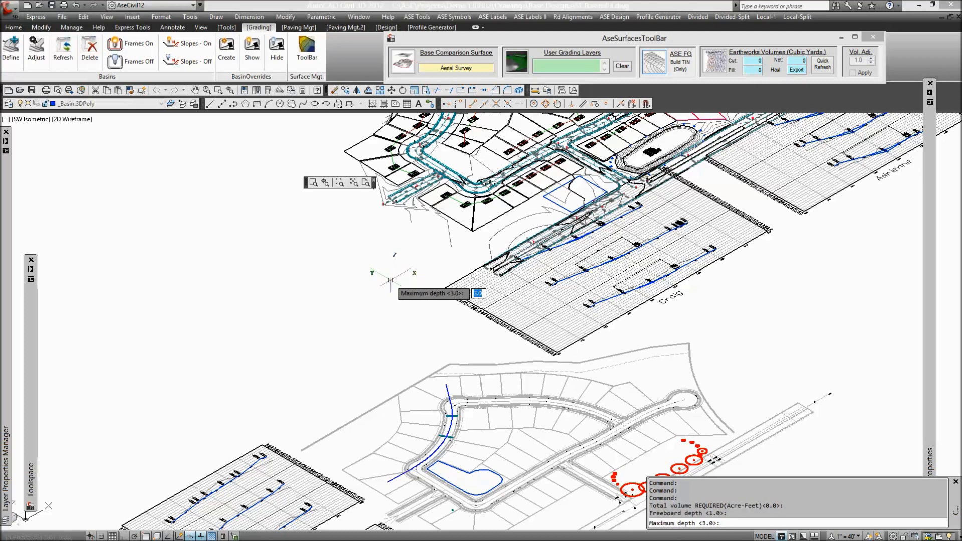
{"action": "key", "text": "Return"}
{"action": "key", "text": "Return"}
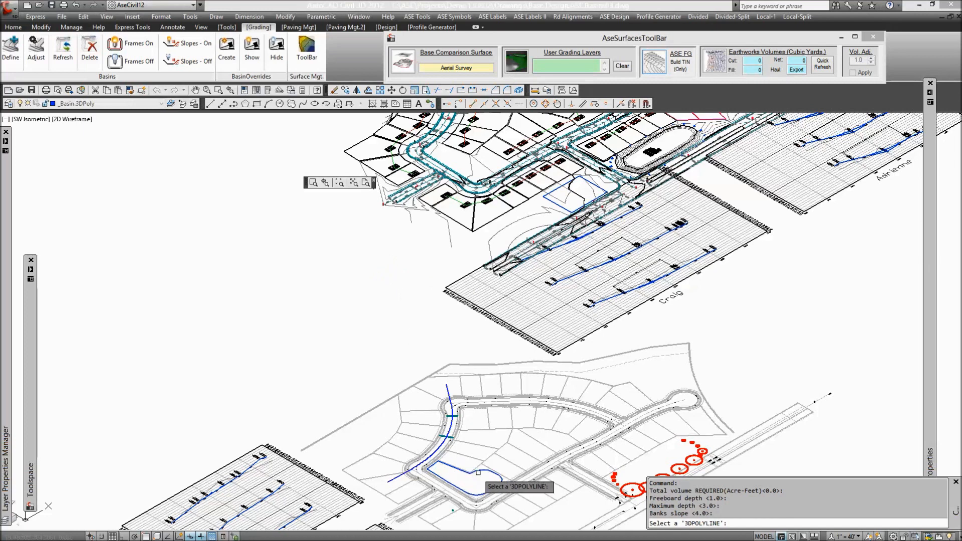
{"action": "key", "text": "Escape"}
{"action": "key", "text": "Escape"}
{"action": "key", "text": "Escape"}
{"action": "key", "text": "Escape"}
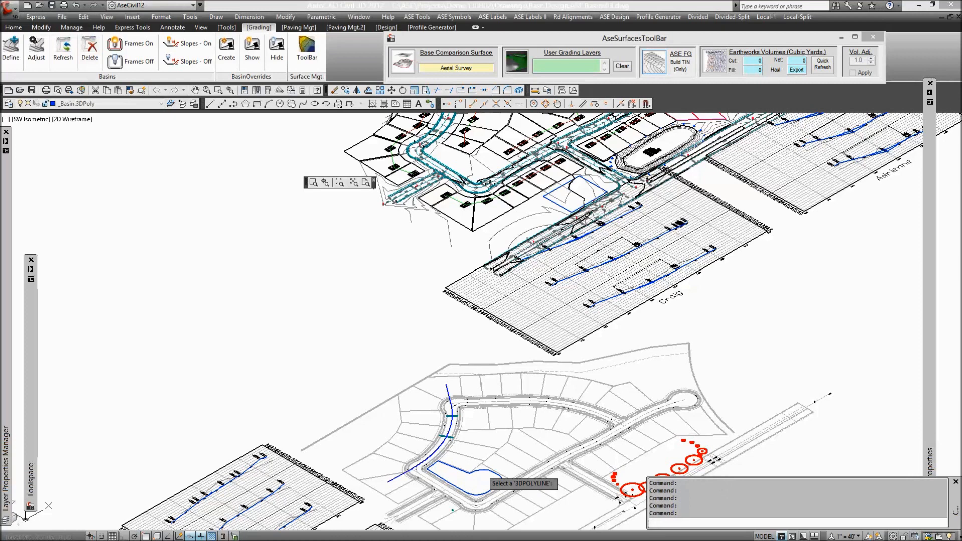
{"action": "left_click", "coordinate": [488, 478]}
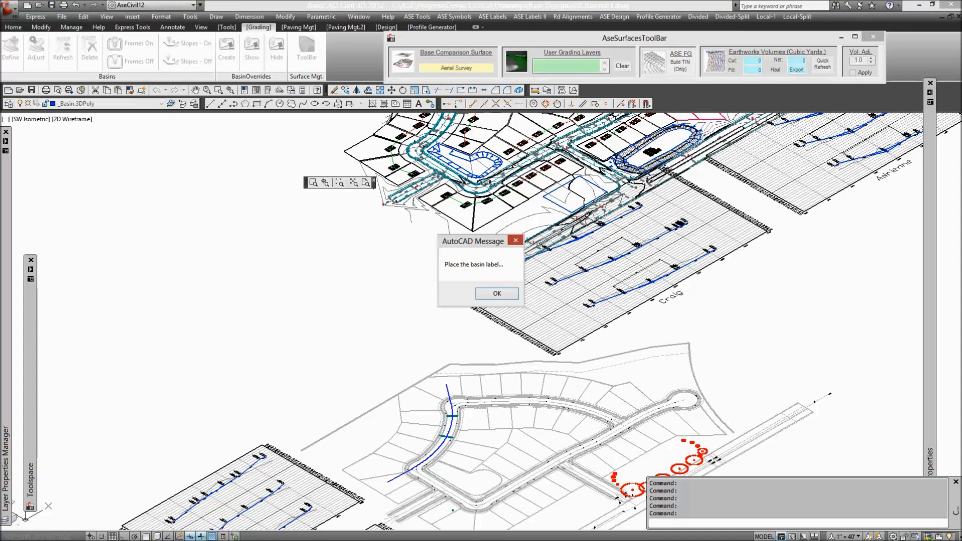
Place the BASIN: 69 label (HW 1177.7, BOT 1174.7) inside the basin and zoom in on it.
{"action": "left_click", "coordinate": [496, 293]}
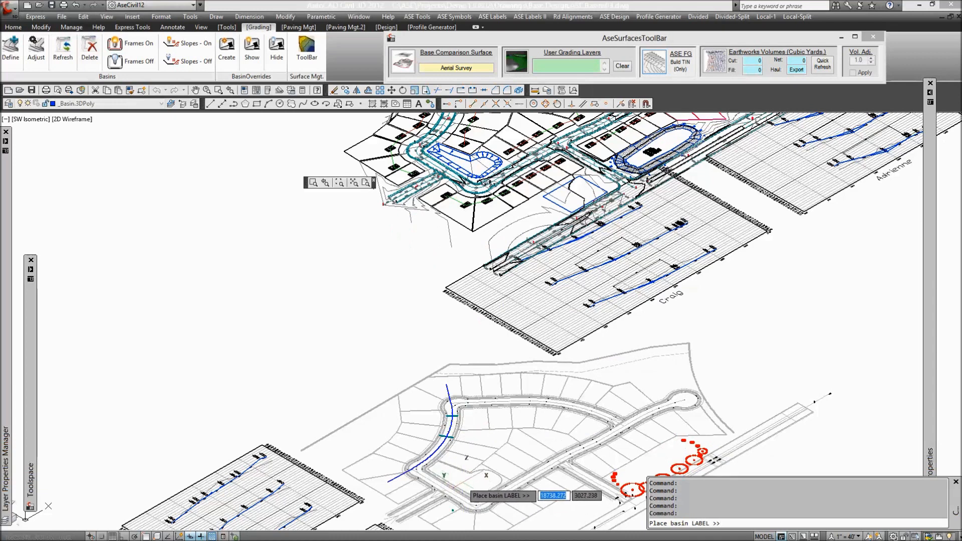
{"action": "left_click", "coordinate": [463, 487]}
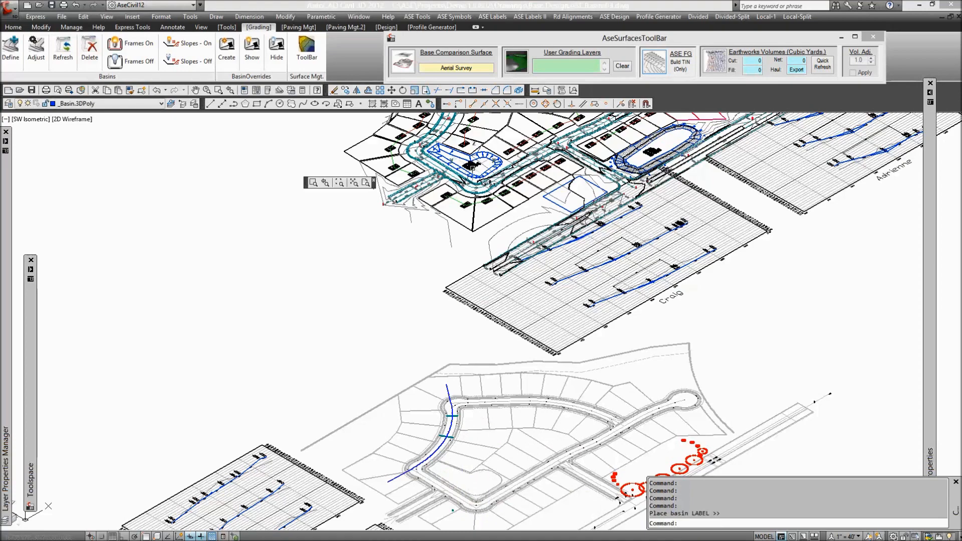
{"action": "left_click", "coordinate": [314, 183]}
{"action": "left_click", "coordinate": [429, 203]}
{"action": "left_click", "coordinate": [571, 150]}
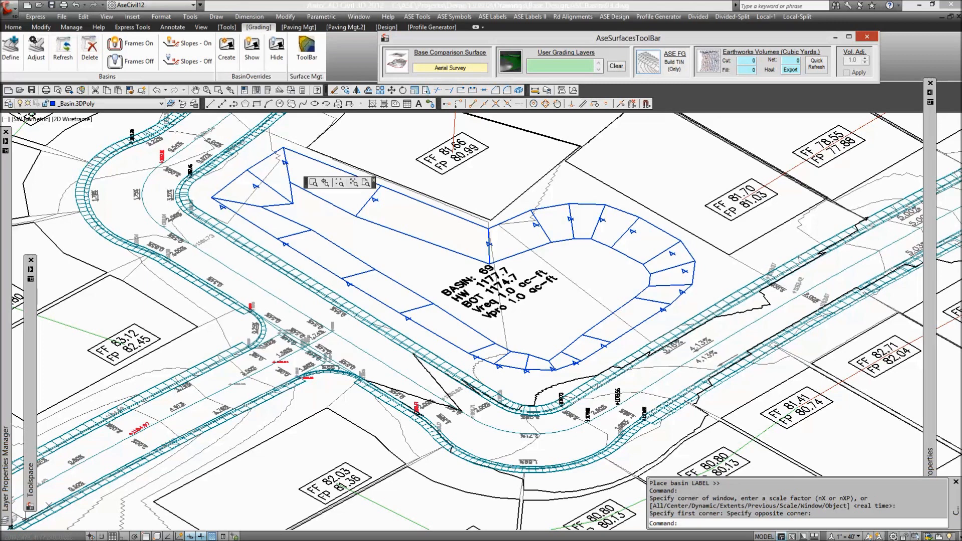
Run ASE FG Build TIN so finished-ground contours ring the basin as breaklines.
{"action": "left_click", "coordinate": [661, 62]}
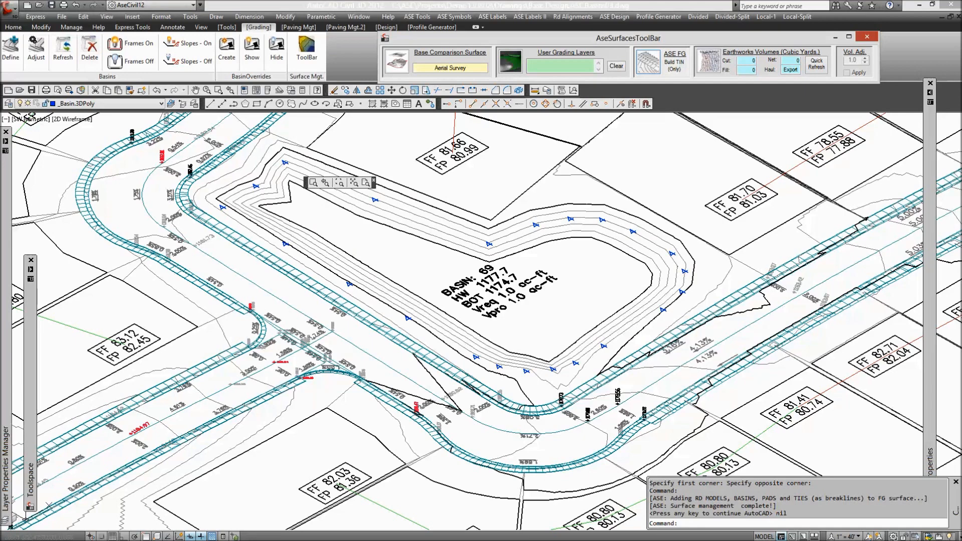
{"action": "left_click", "coordinate": [376, 240]}
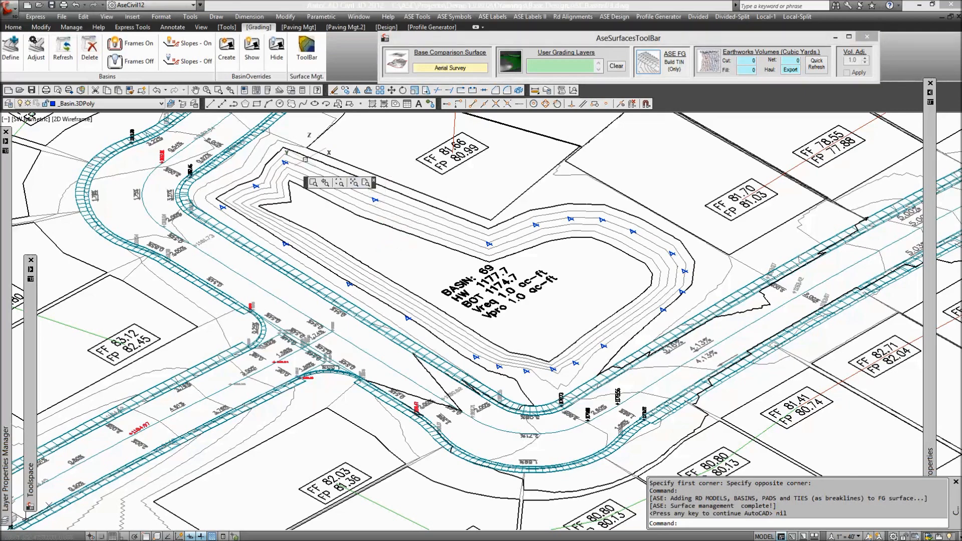
Turn the basin's slope arrows off and toggle its side-slope frames on then off.
{"action": "left_click", "coordinate": [189, 60]}
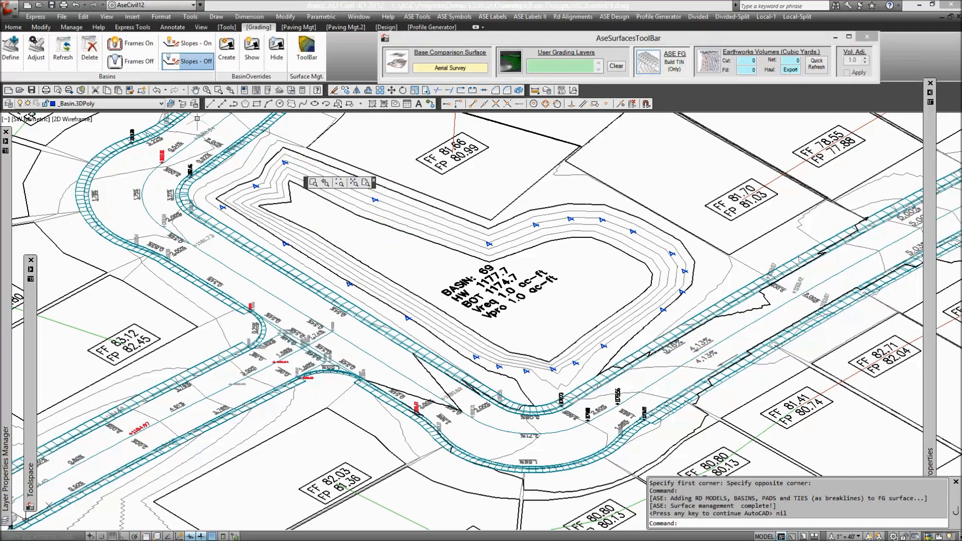
{"action": "left_click", "coordinate": [129, 43]}
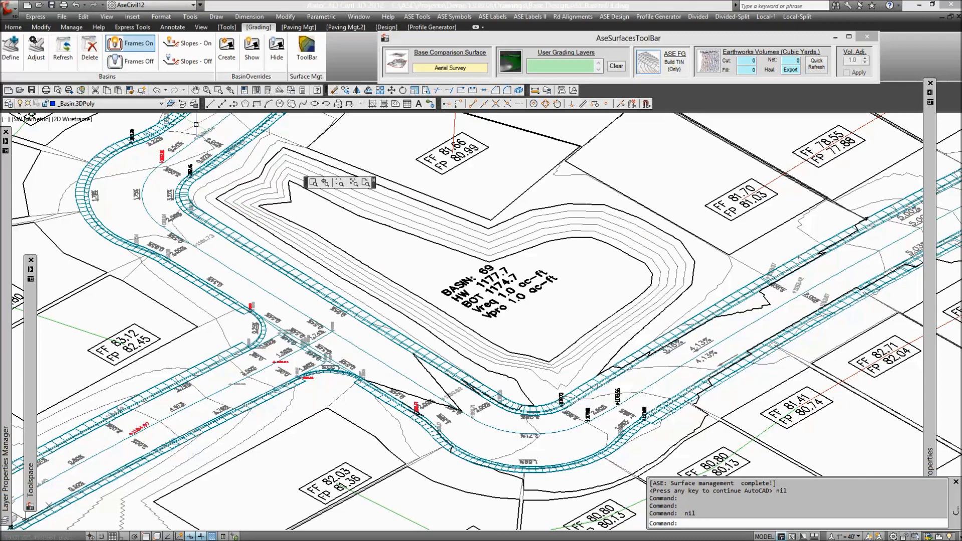
{"action": "left_click", "coordinate": [130, 61]}
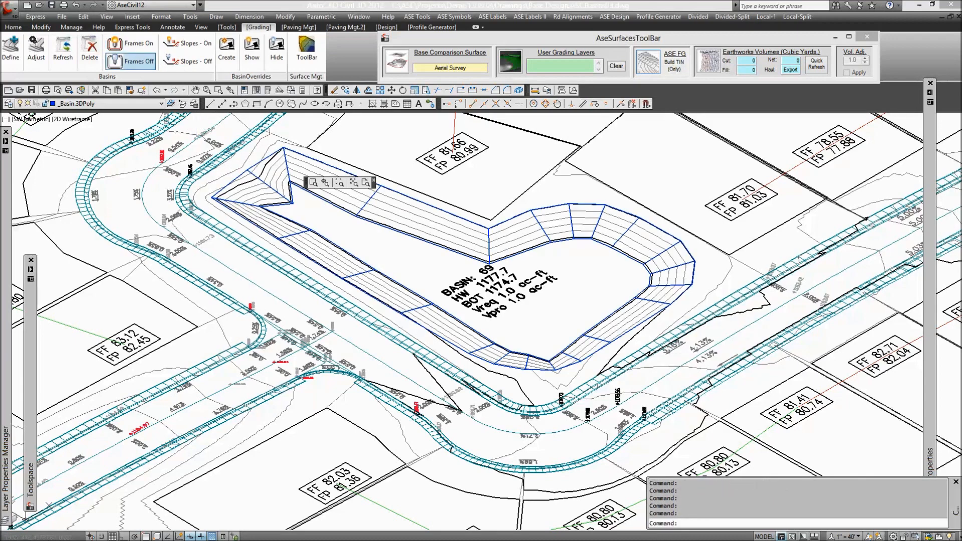